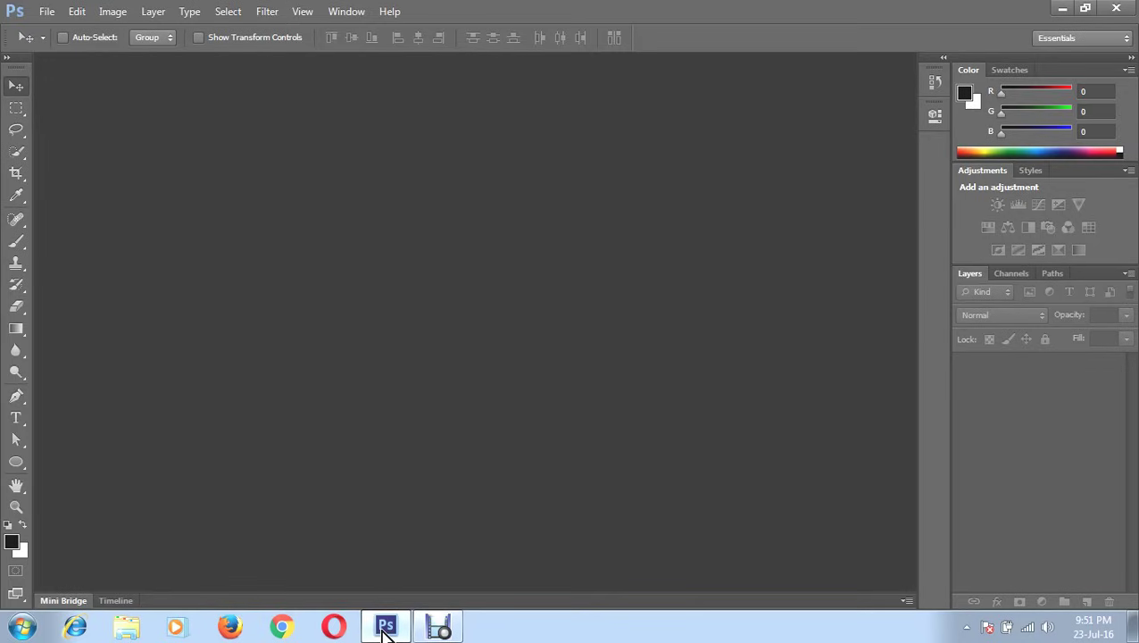
# Open ART2.JPG, the sunset river photo, from the DSLR folder
pyautogui.click(42, 15)
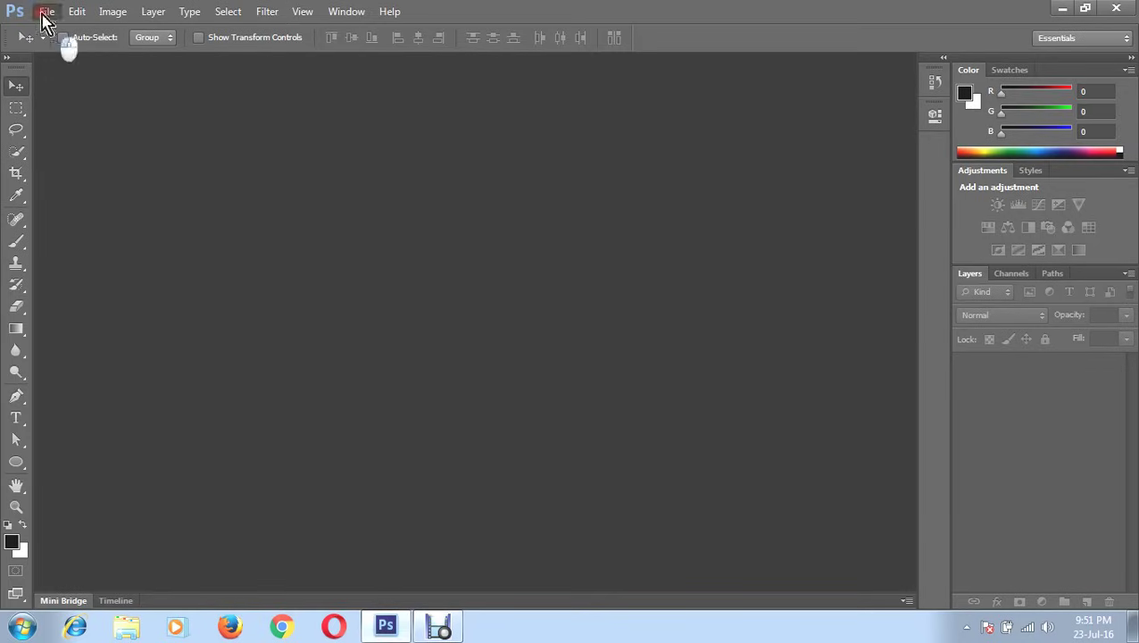
pyautogui.click(64, 46)
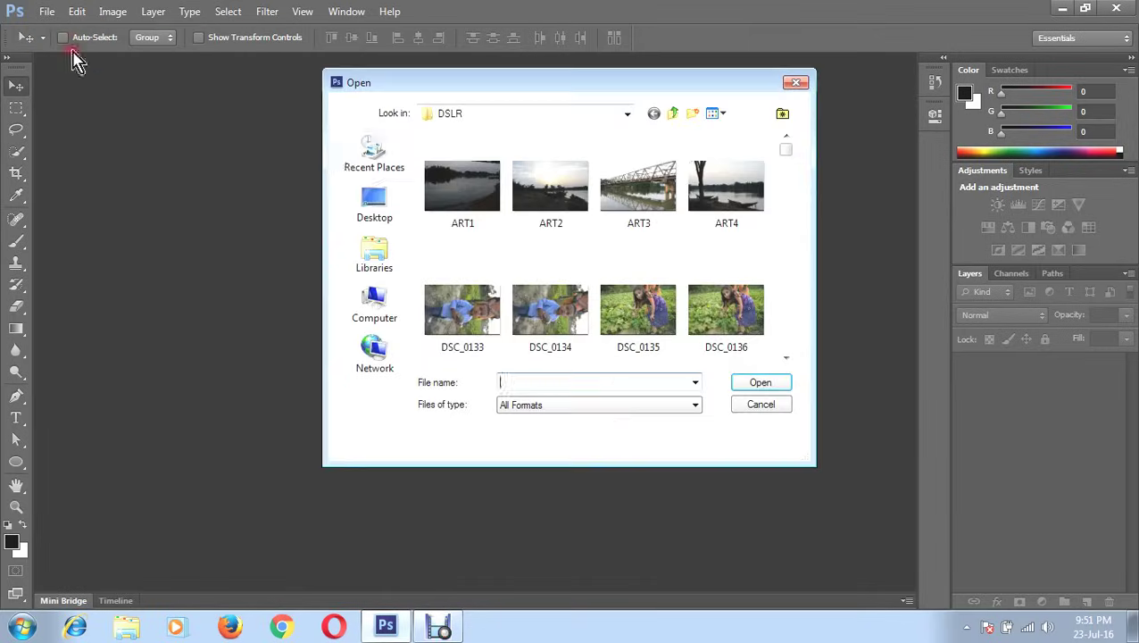
pyautogui.doubleClick(552, 190)
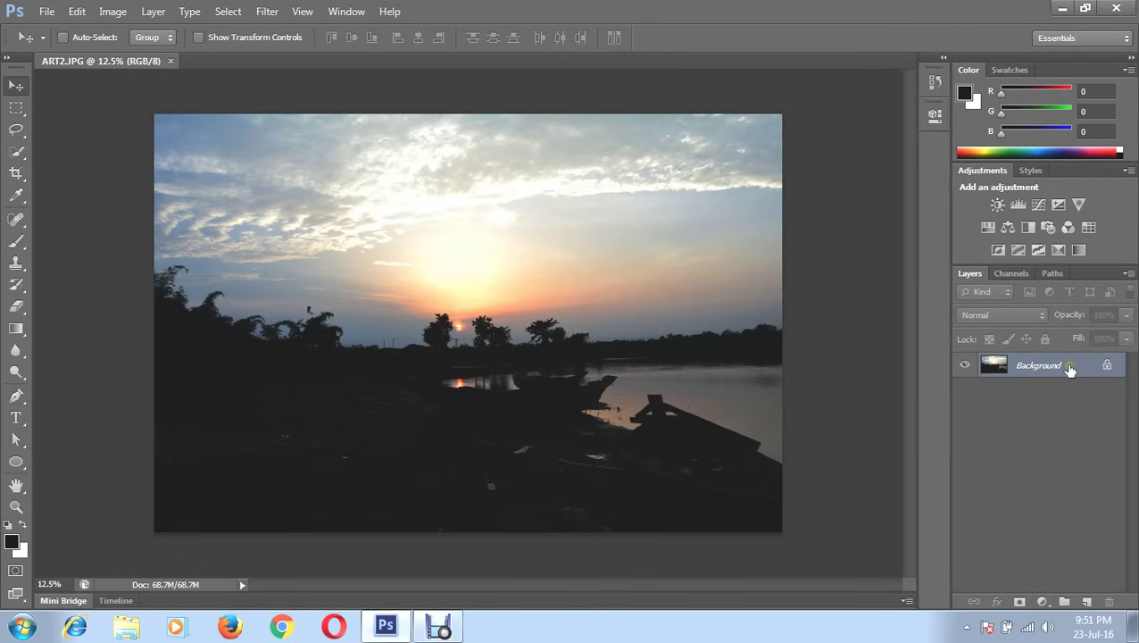
# Convert the locked Background into an editable Layer 0 and choose the Ellipse Tool
pyautogui.doubleClick(1070, 369)
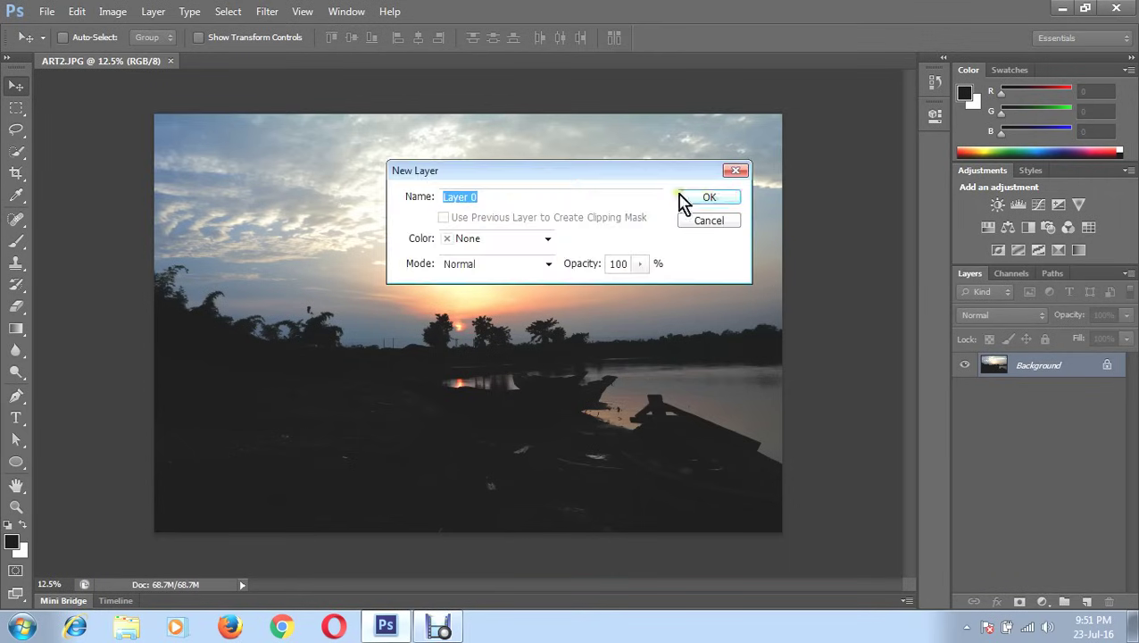
pyautogui.click(710, 199)
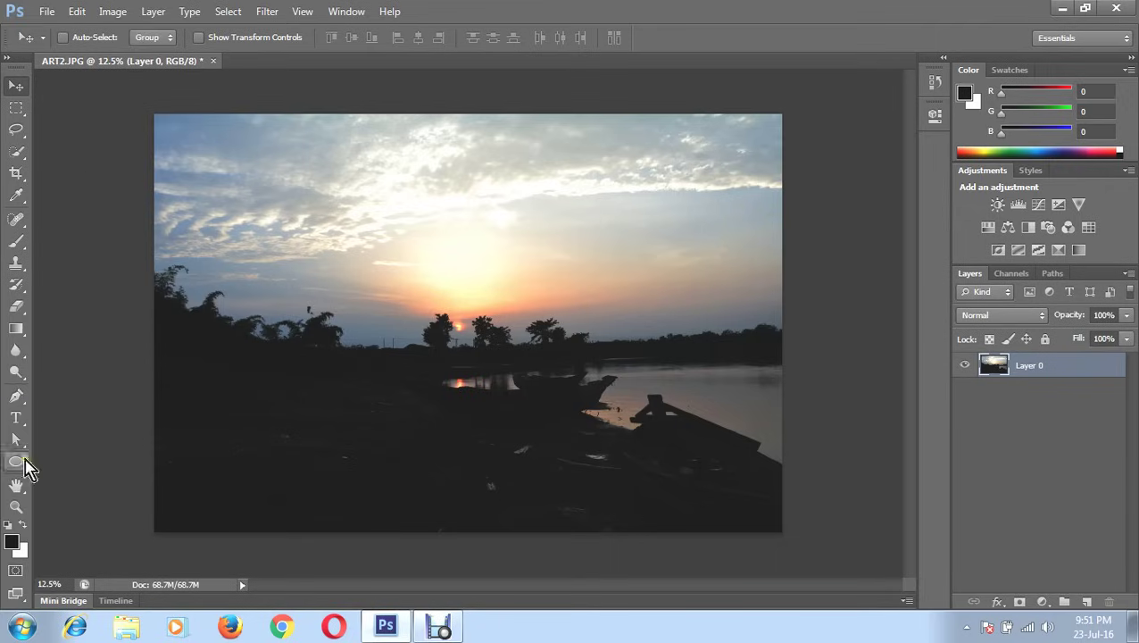
pyautogui.click(18, 464)
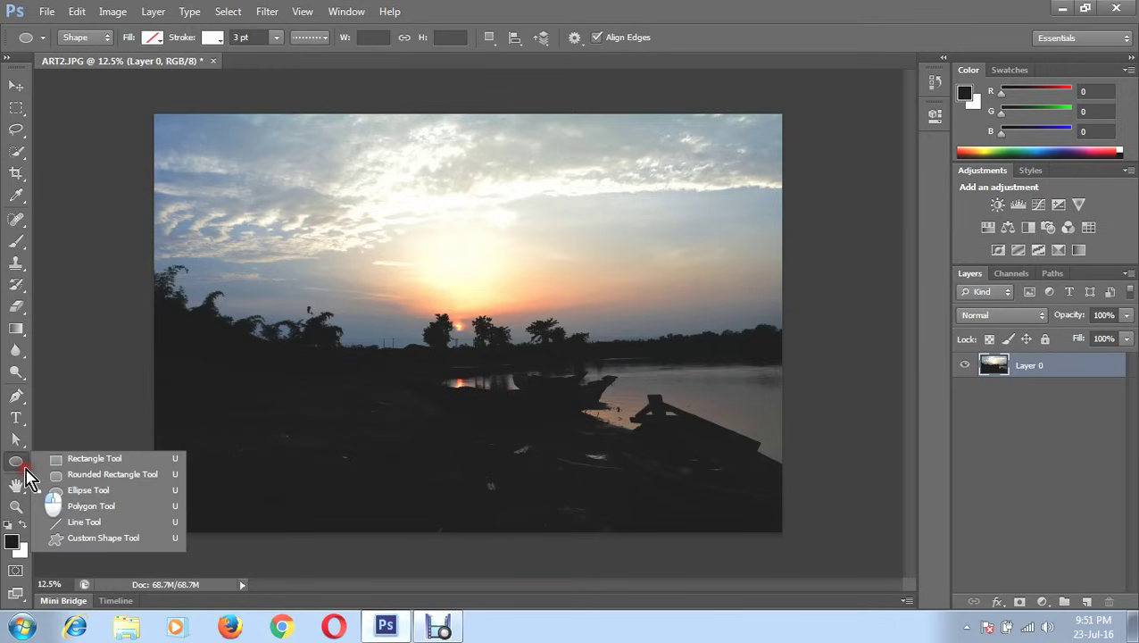
# Draw a 3048 px circle around the setting sun as the Ellipse 1 shape layer
pyautogui.click(77, 492)
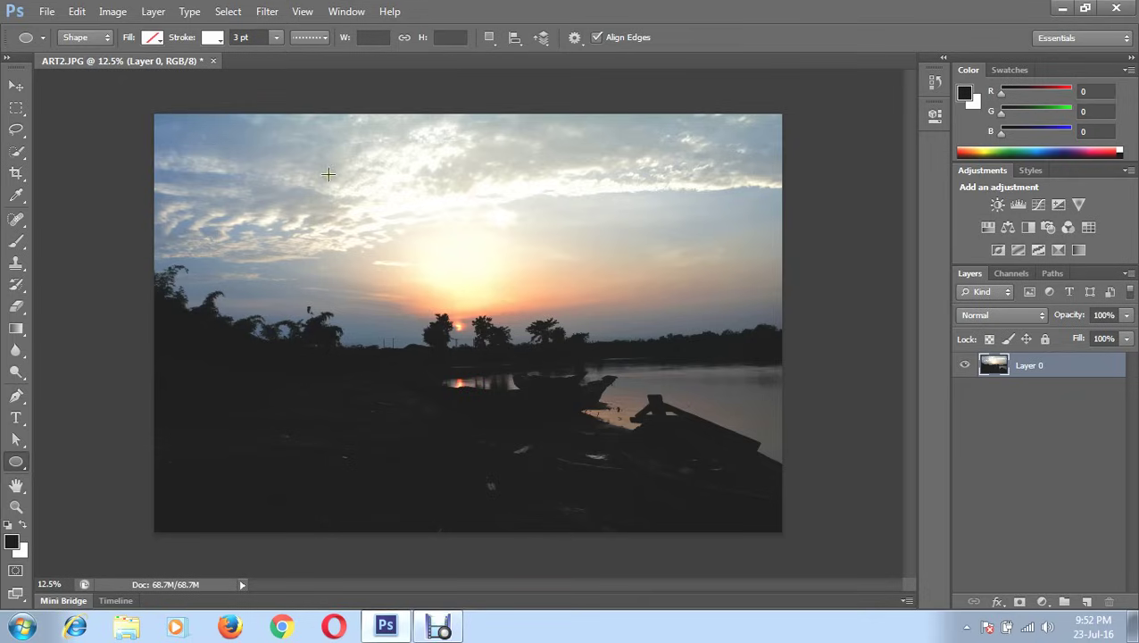
pyautogui.moveTo(332, 181); pyautogui.dragTo(651, 533)
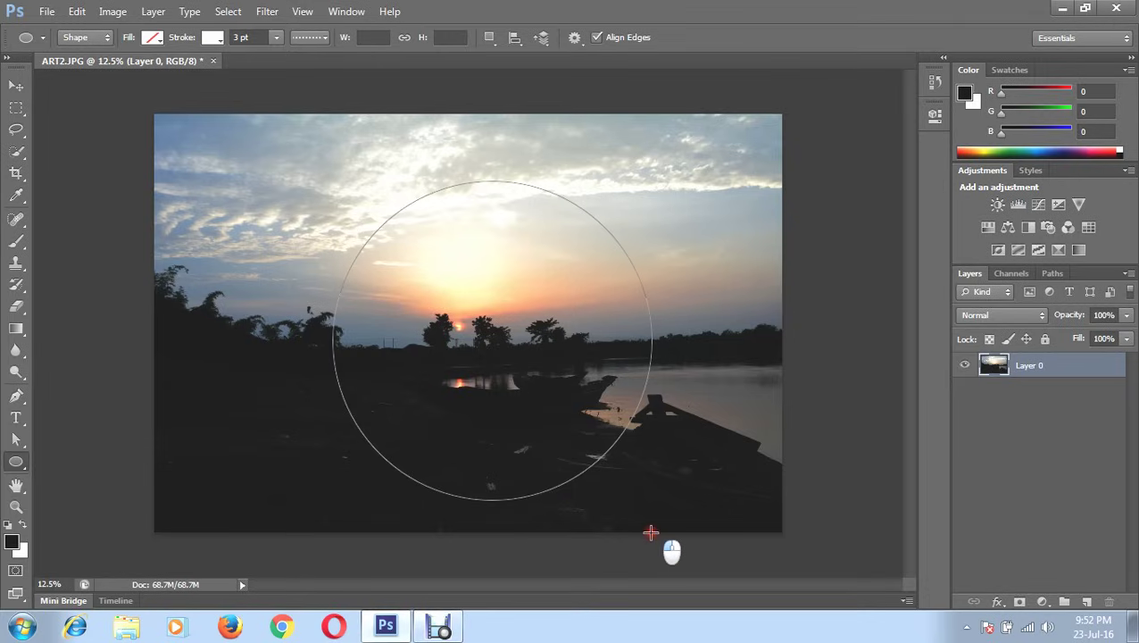
pyautogui.moveTo(651, 533); pyautogui.dragTo(651, 533)
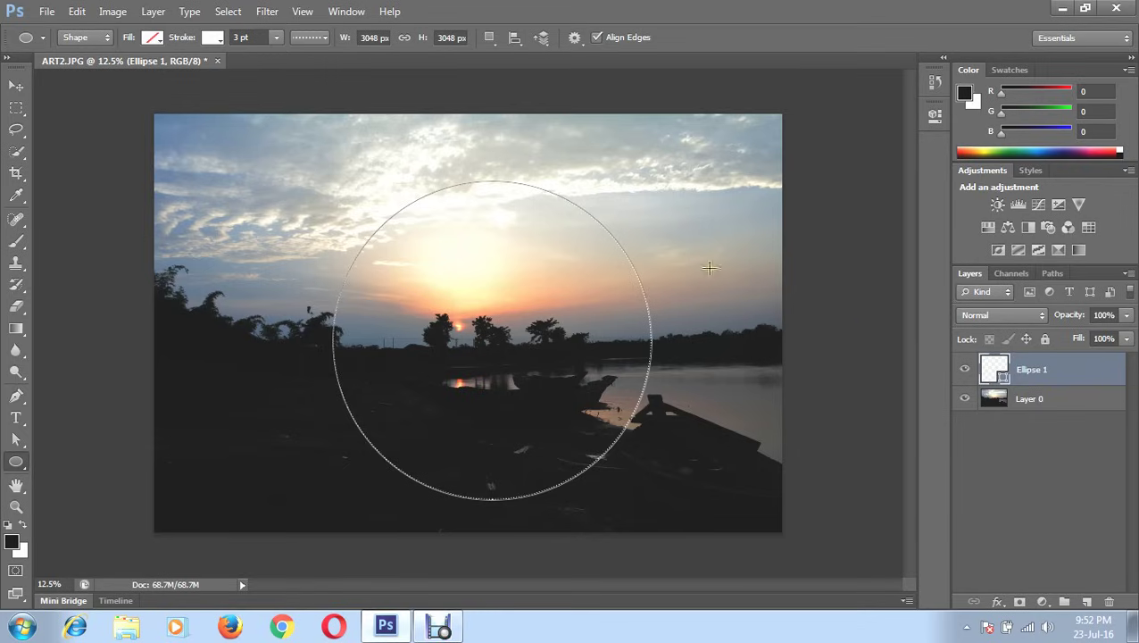
# Turn the circle shape into a selection with a 0 px feather radius
pyautogui.rightClick(642, 239)
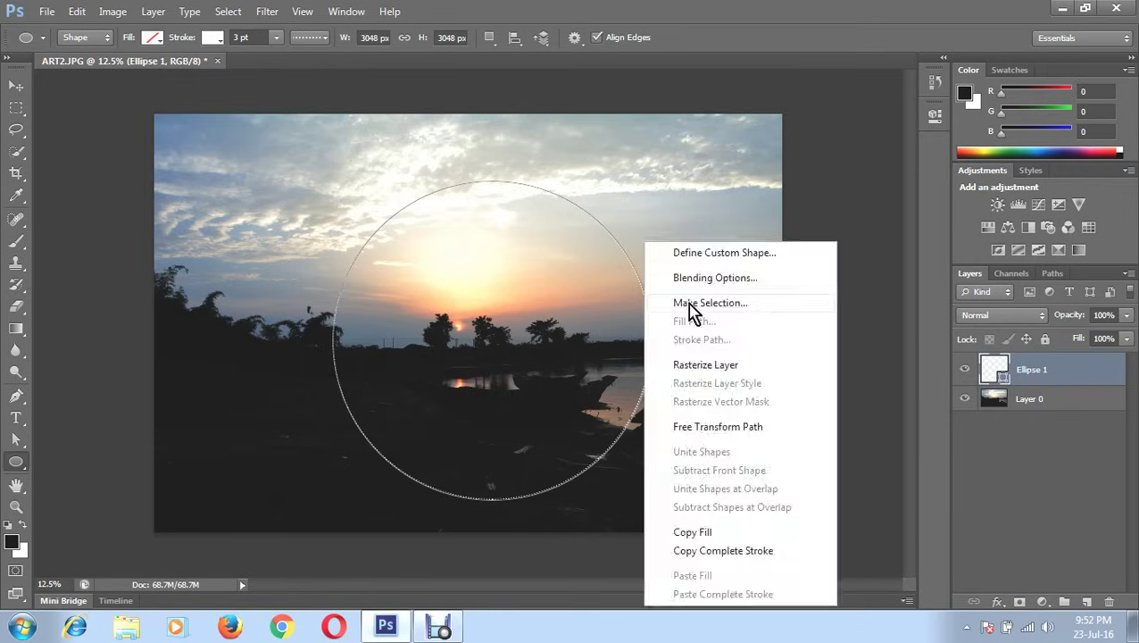
pyautogui.click(691, 304)
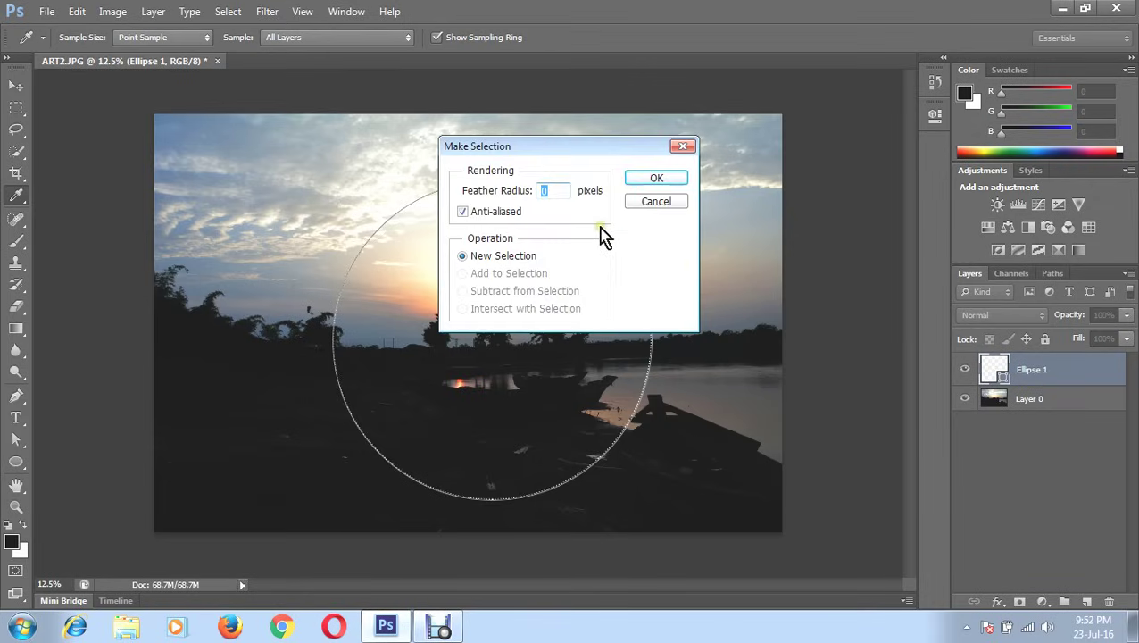
pyautogui.click(567, 191)
pyautogui.click(654, 181)
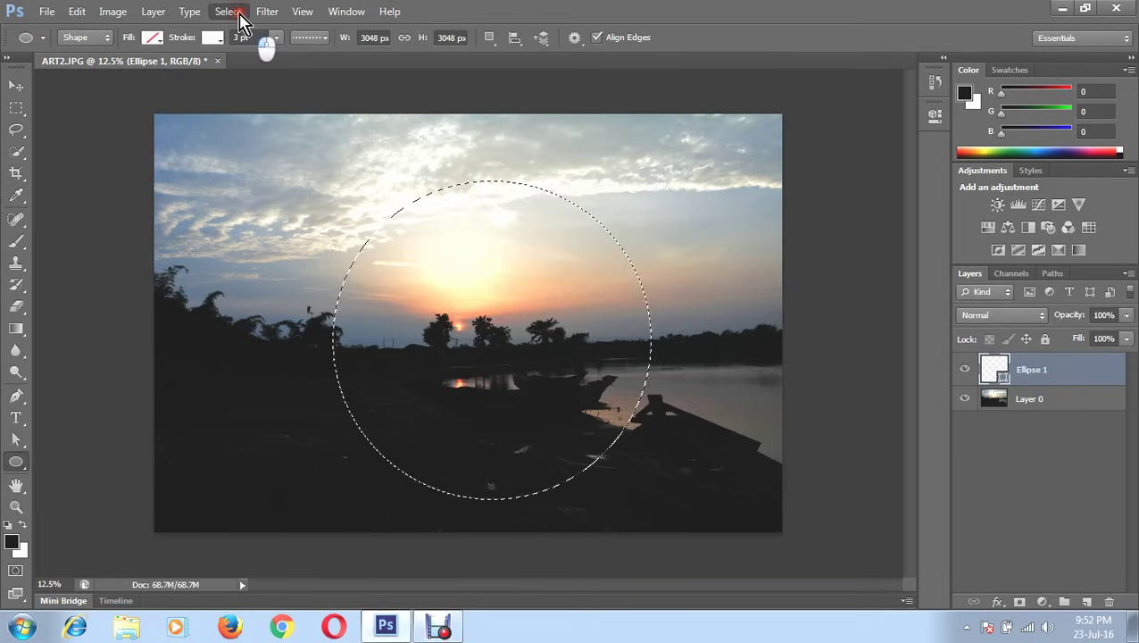
# Invert the selection to everything outside the circle and make Layer 0 active
pyautogui.click(234, 14)
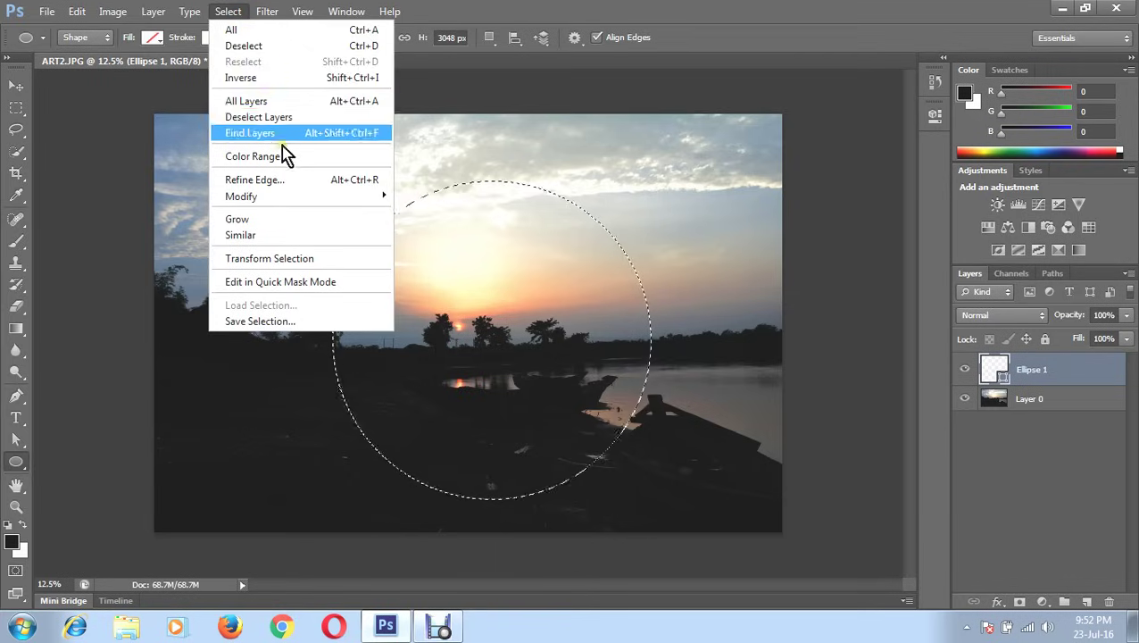
pyautogui.click(273, 78)
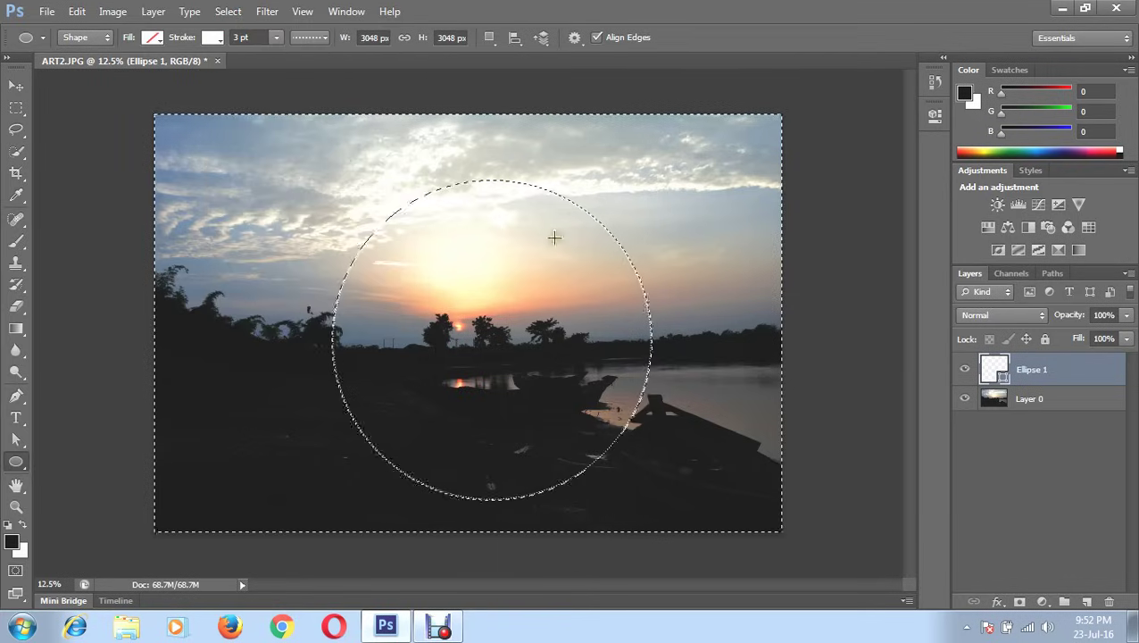
pyautogui.click(1012, 406)
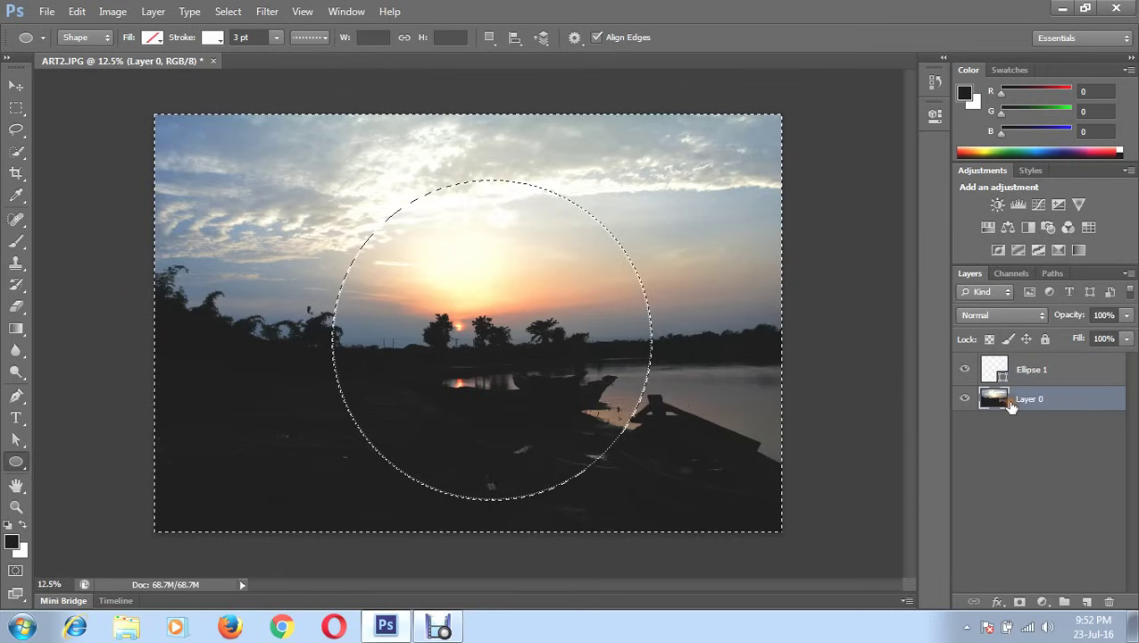
# Clear the photo outside the circle on Layer 0, then select the Ellipse 1 layer
pyautogui.click(79, 14)
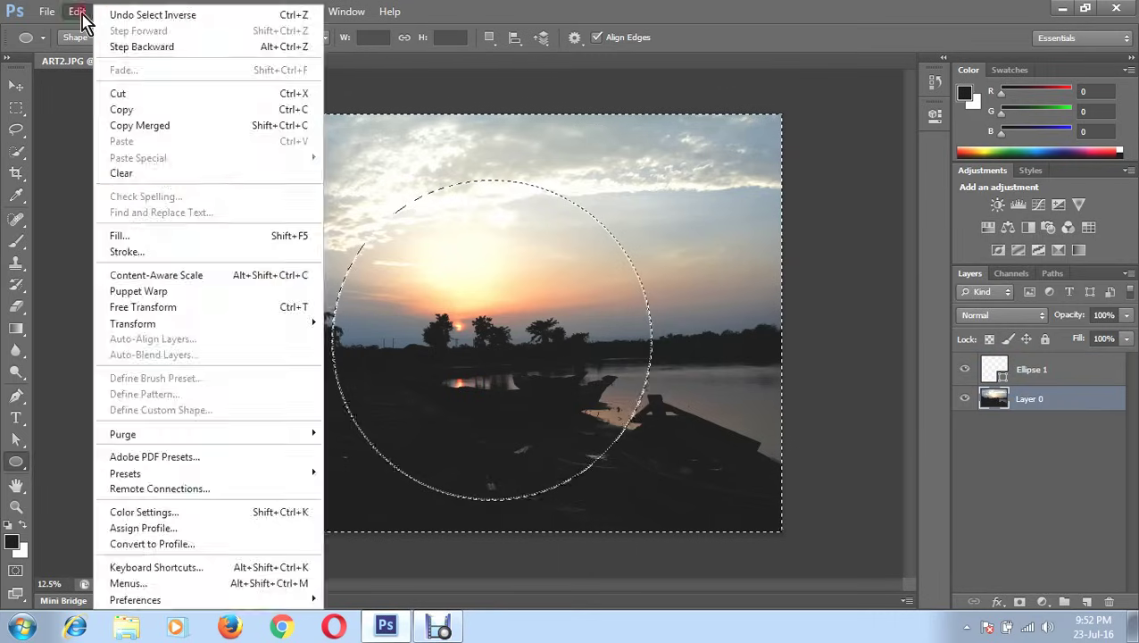
pyautogui.click(161, 178)
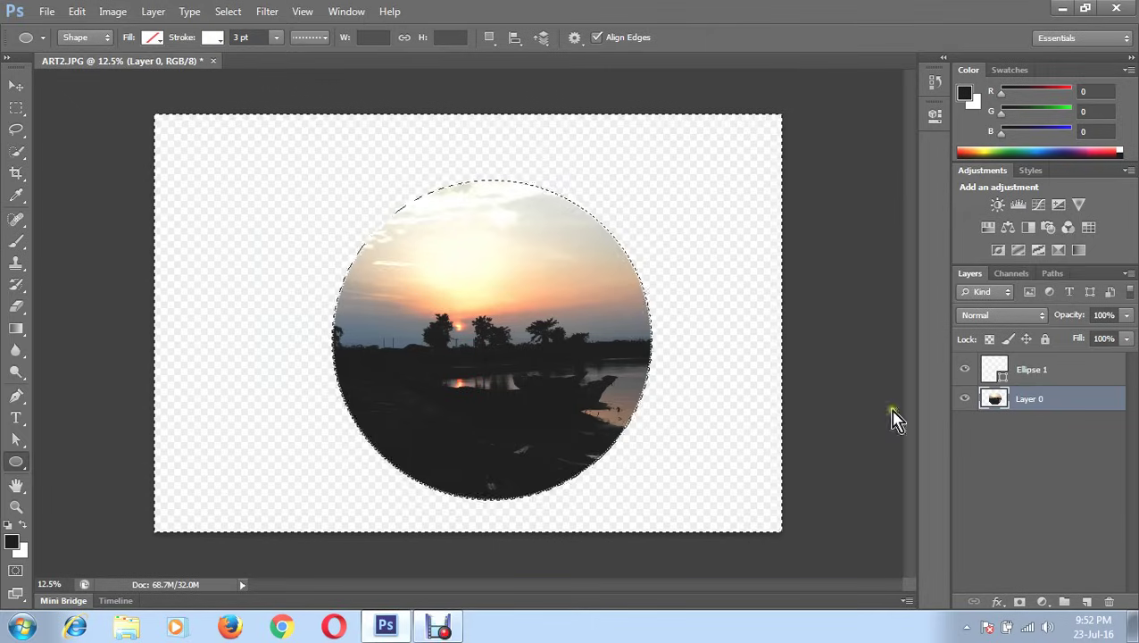
pyautogui.click(997, 372)
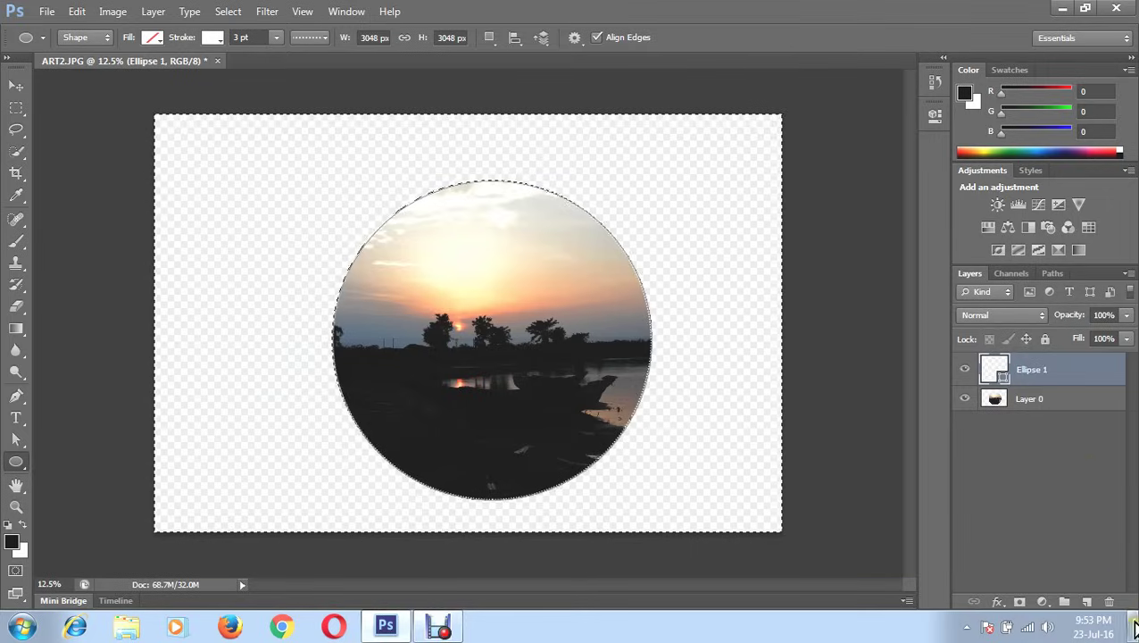
# Delete the Ellipse 1 shape layer and deselect the circular selection
pyautogui.click(1107, 604)
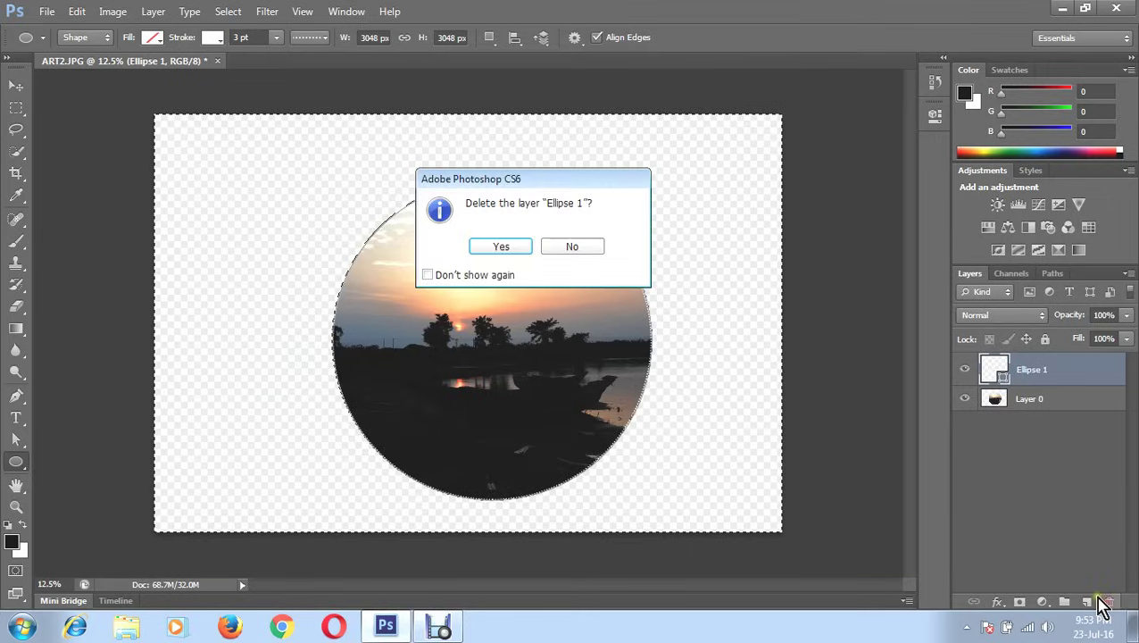
pyautogui.click(501, 247)
pyautogui.click(1001, 428)
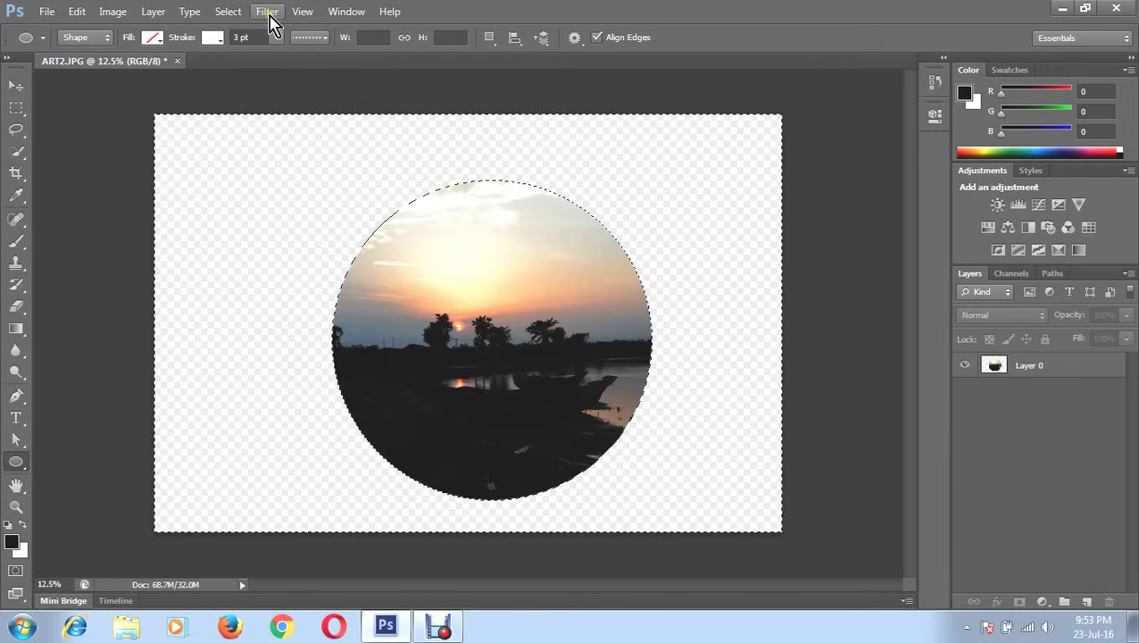
pyautogui.click(244, 11)
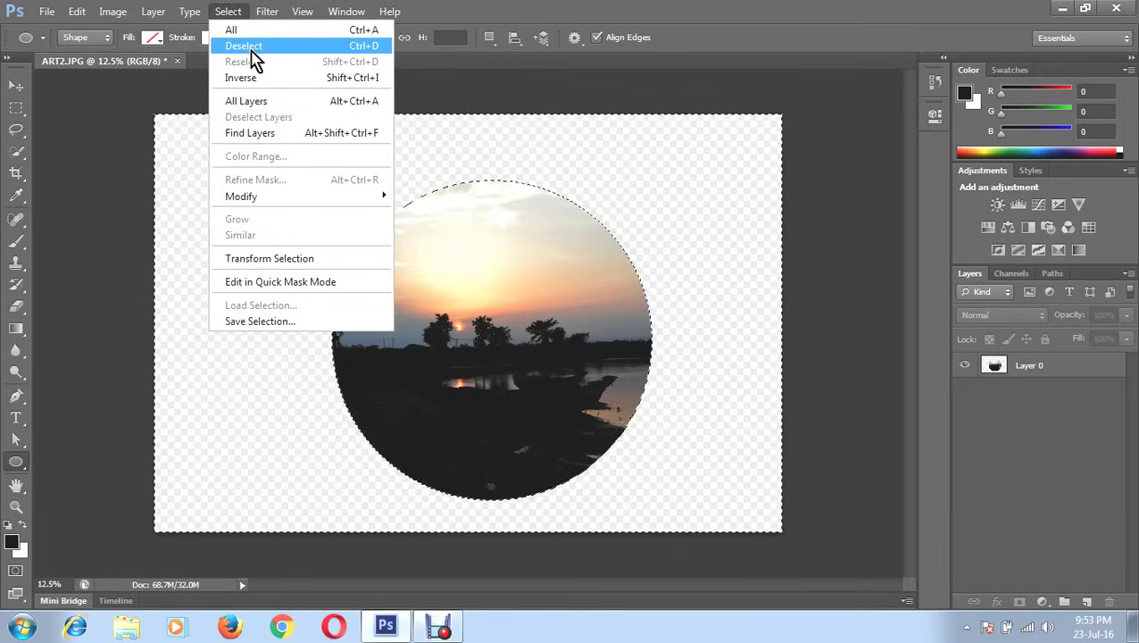
pyautogui.click(250, 49)
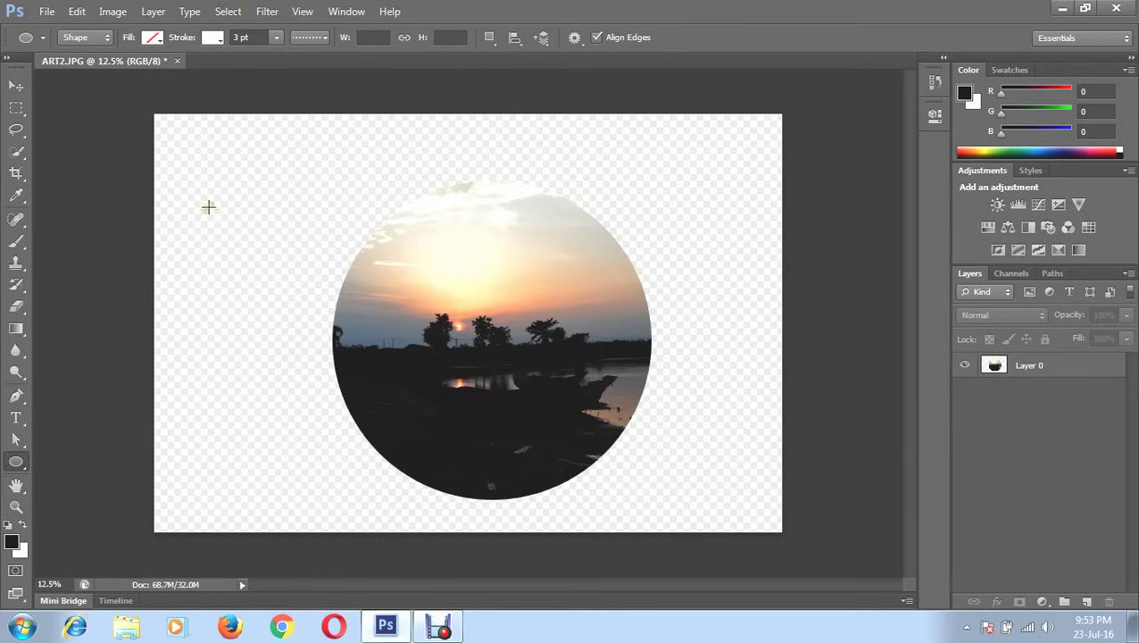
# Create a new 3600 × 3602 px document with a White background
pyautogui.click(46, 12)
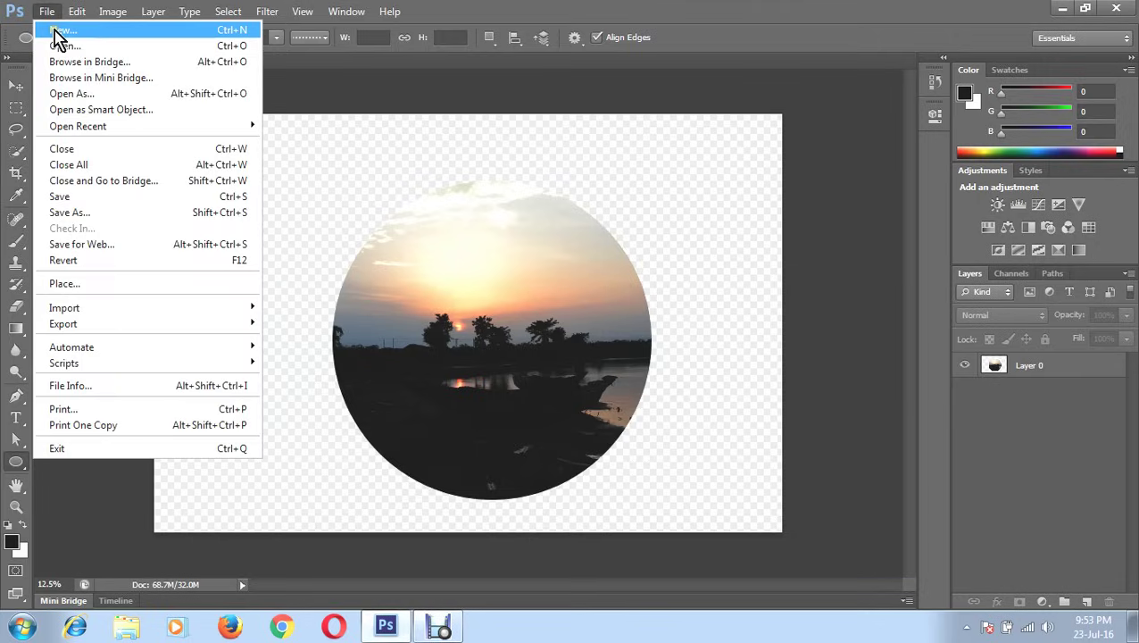
pyautogui.click(59, 34)
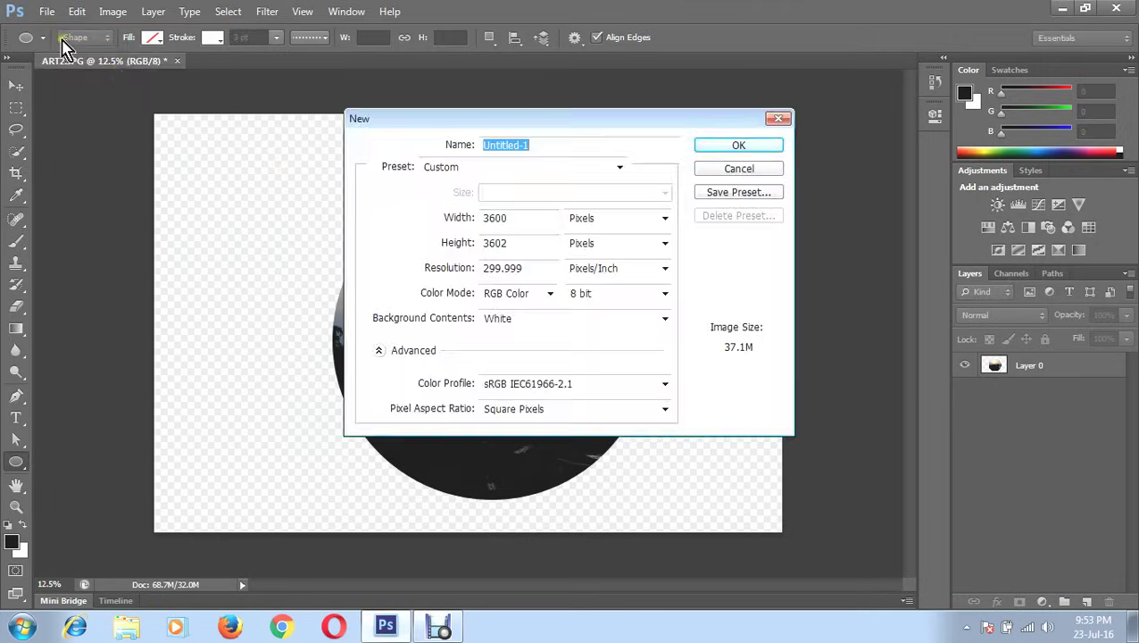
pyautogui.click(526, 221)
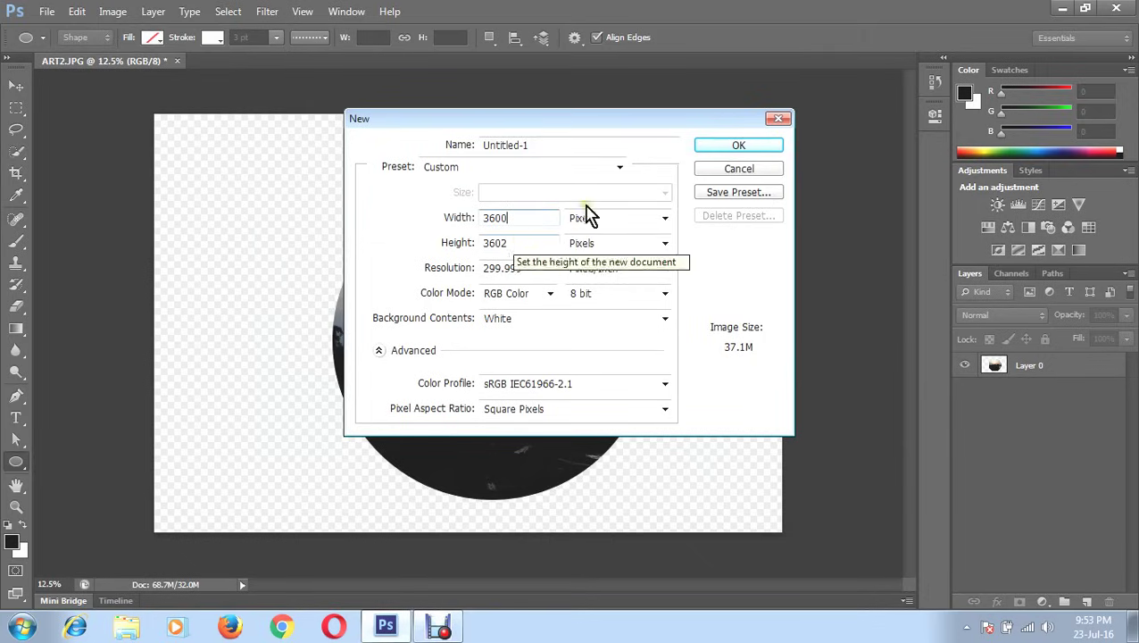
pyautogui.click(705, 154)
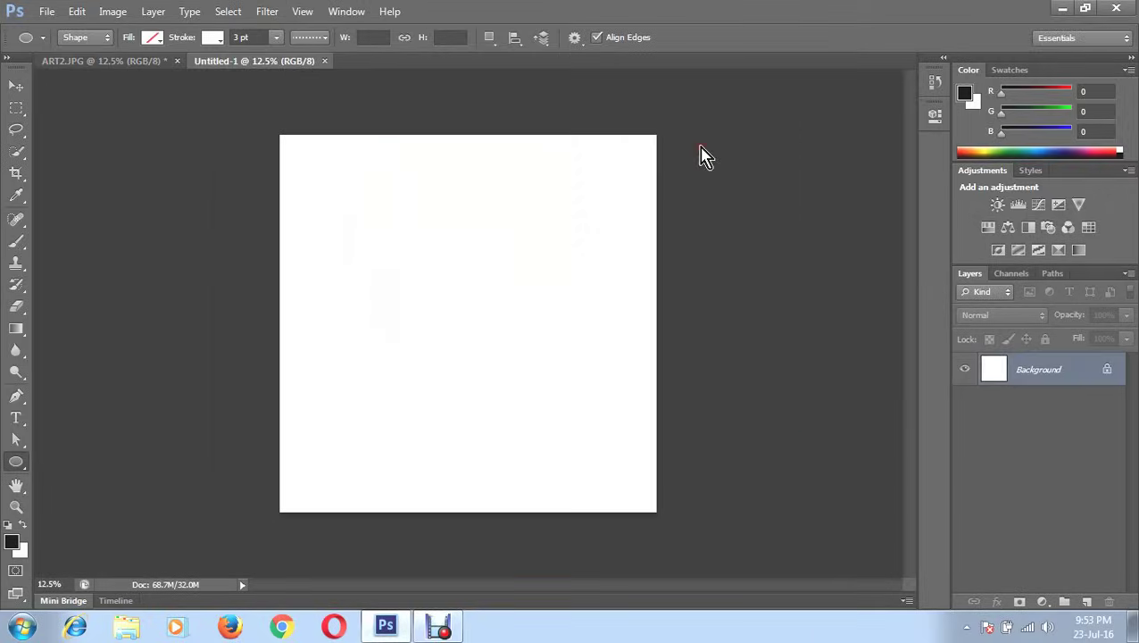
# Float Untitled-1 in its own window beside the ART2.JPG photo
pyautogui.moveTo(295, 61); pyautogui.dragTo(554, 119)
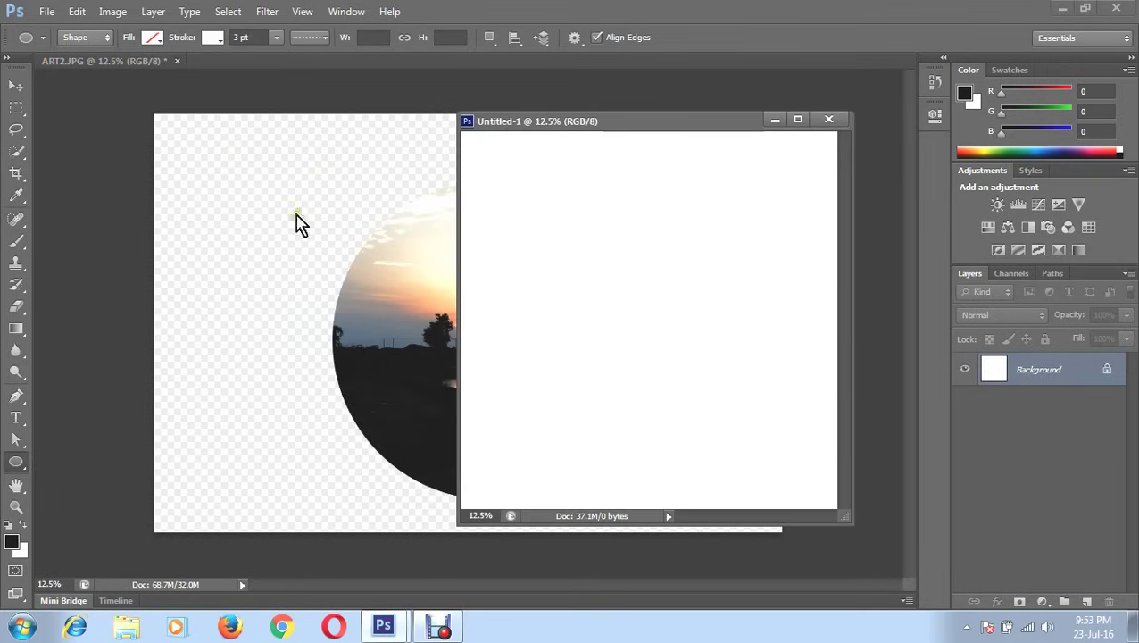
pyautogui.click(379, 270)
pyautogui.moveTo(546, 125); pyautogui.dragTo(661, 151)
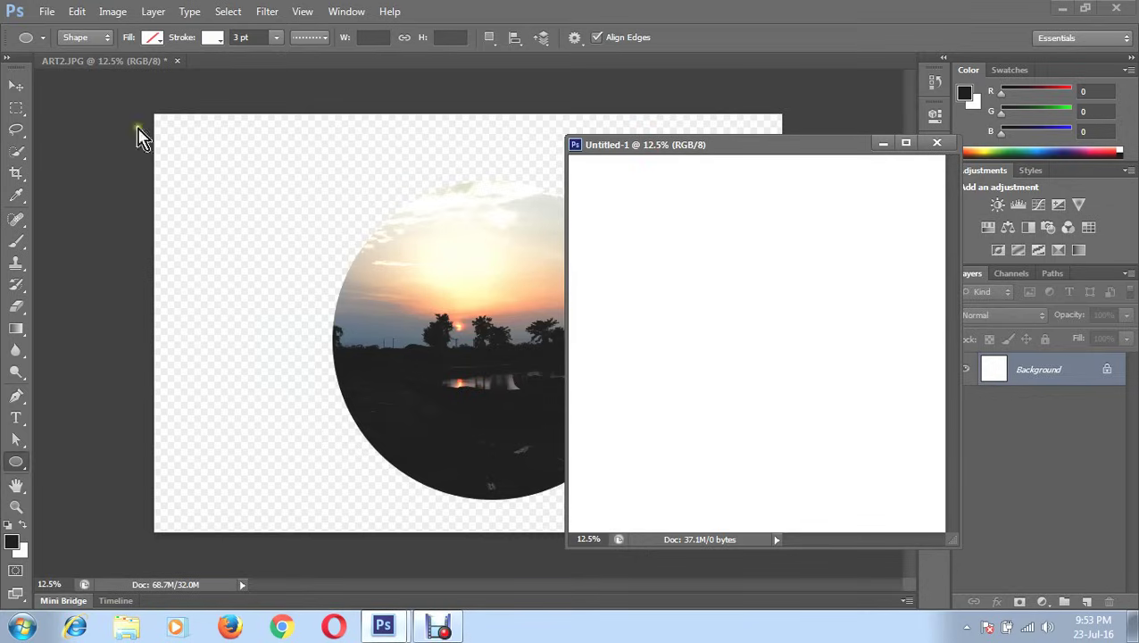
# Drag the circular sunset into Untitled-1 with the Move tool, creating Layer 1
pyautogui.click(16, 87)
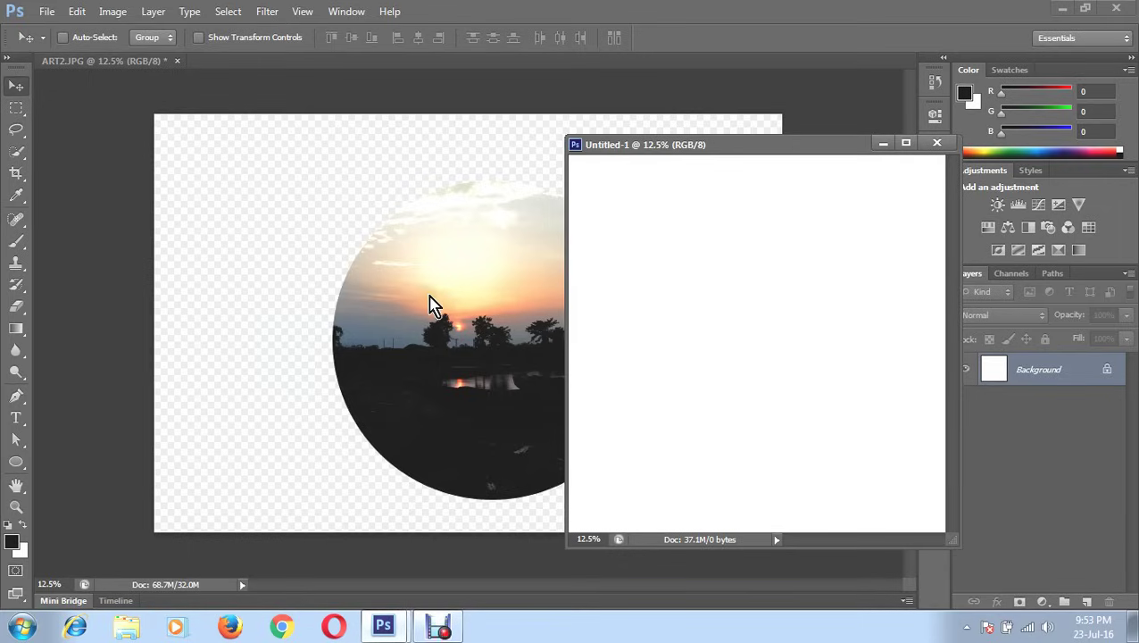
pyautogui.moveTo(392, 294); pyautogui.dragTo(622, 305)
pyautogui.moveTo(429, 308); pyautogui.dragTo(699, 296)
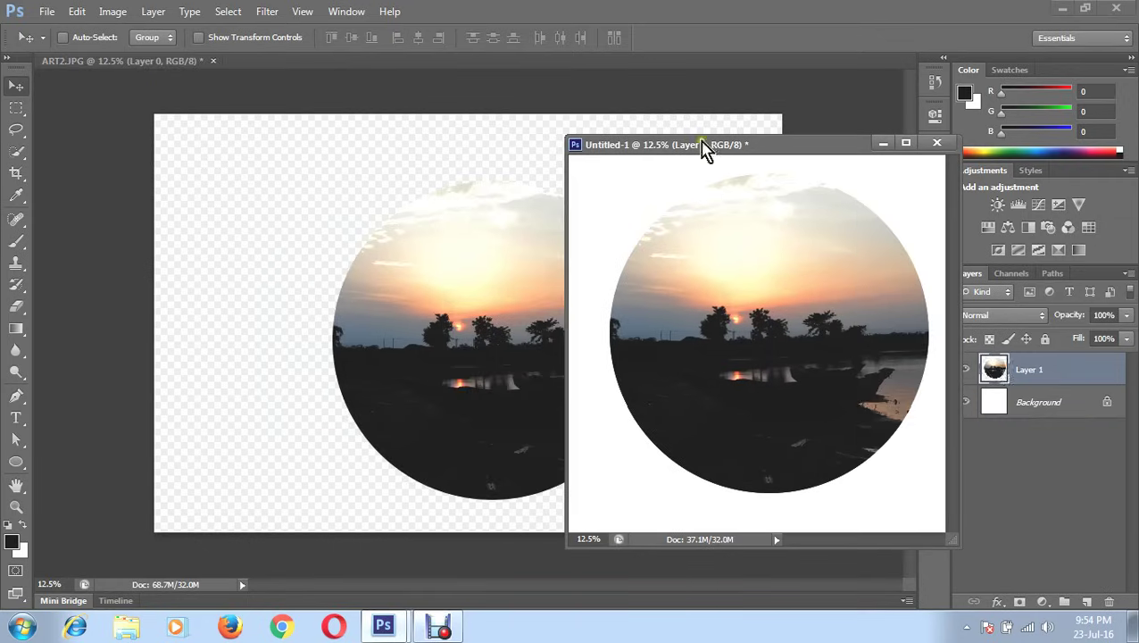
pyautogui.moveTo(705, 146); pyautogui.dragTo(473, 104)
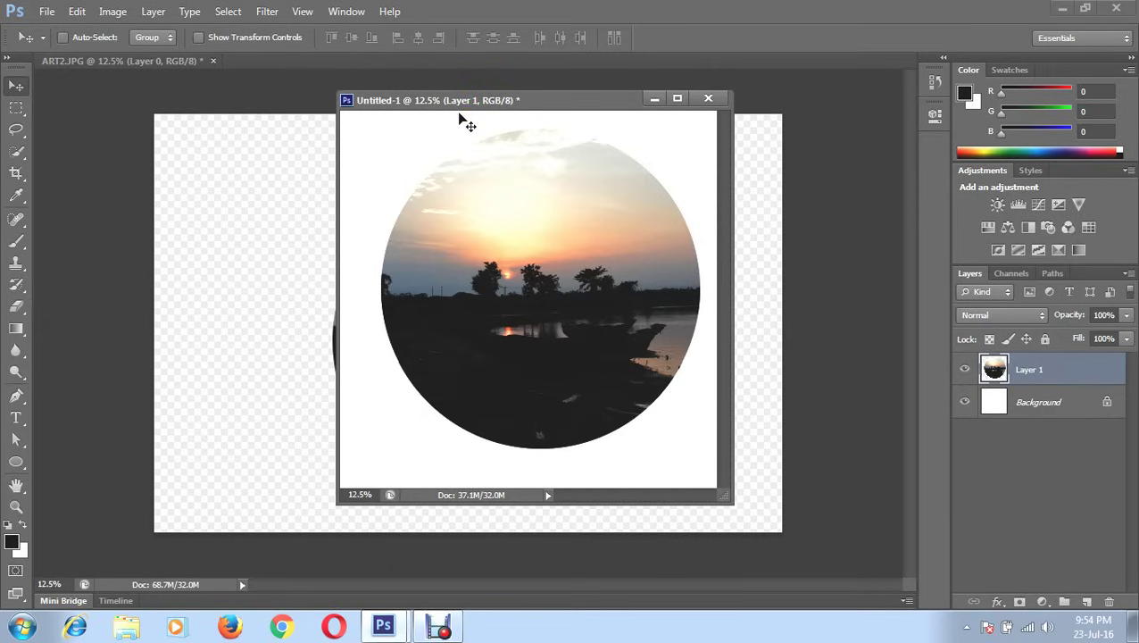